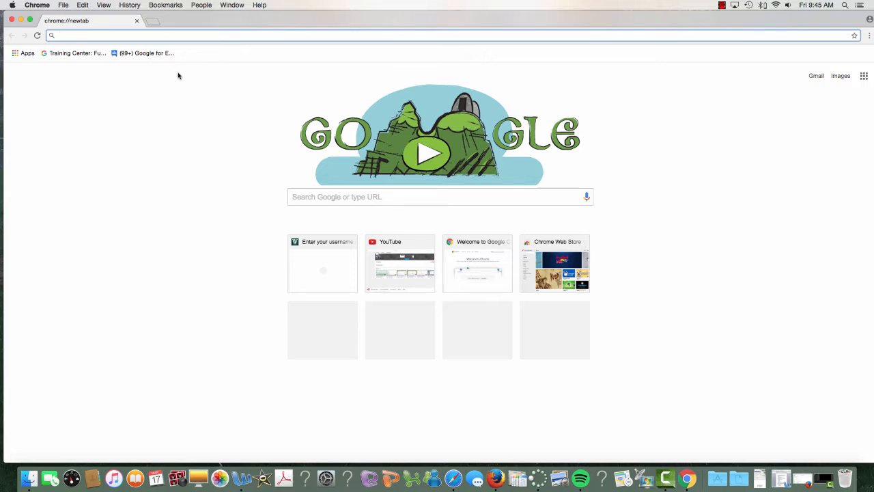
Open the college's WebEx site at wagner.webex.com from the address suggestions.
type("wagner.edu")
key("Down")
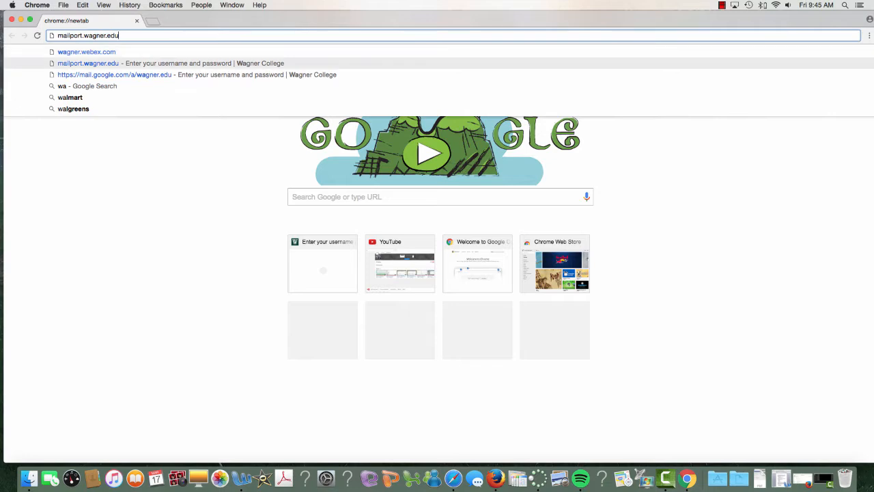
left_click(103, 53)
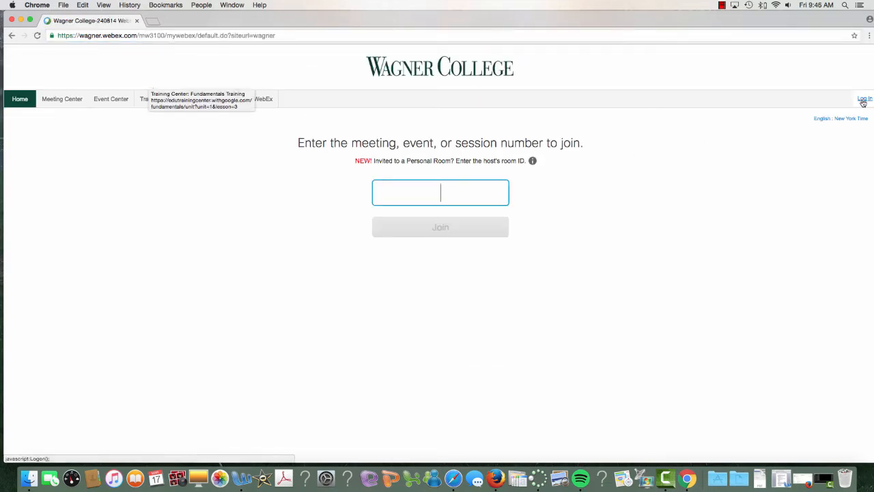
Sign in to the WebEx site with the user's account name.
left_click(863, 101)
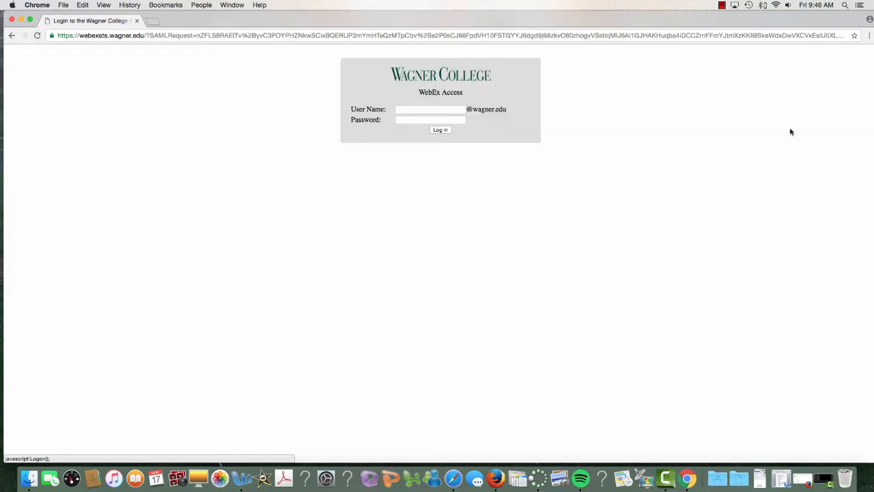
left_click(431, 109)
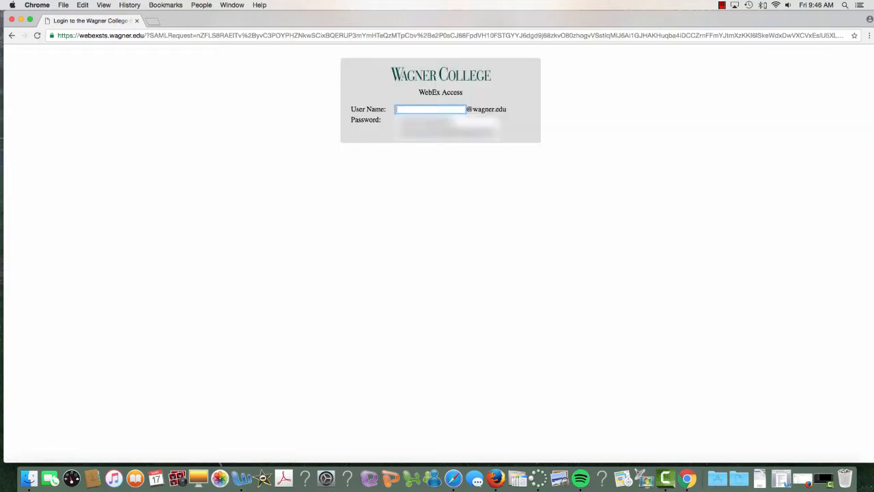
type("christina")
key("Down")
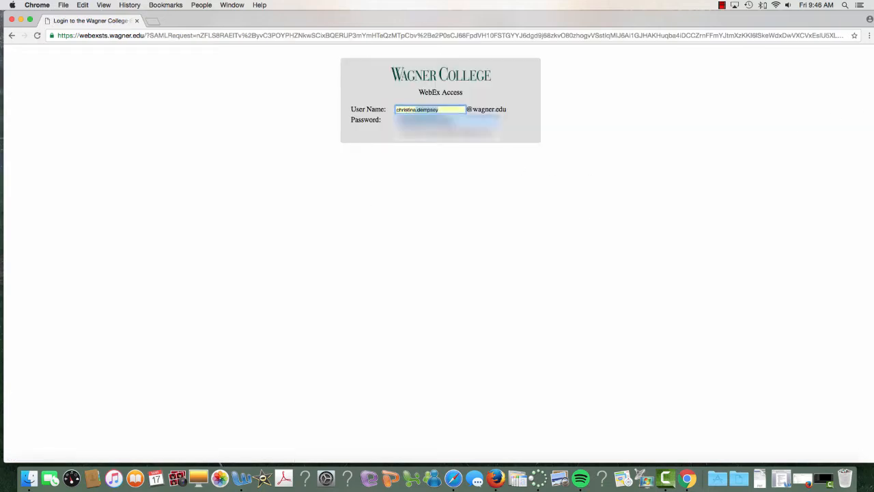
key("Return")
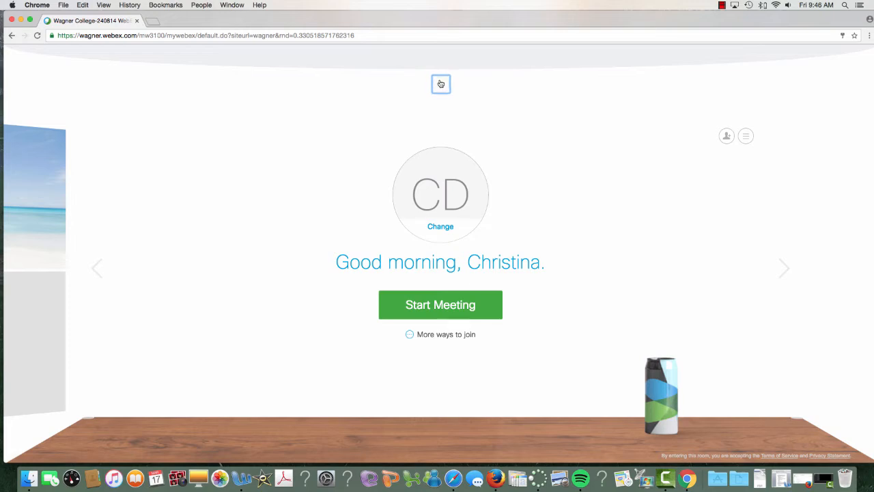
Restore the site's navigation header and switch to the Training Center section.
left_click(442, 84)
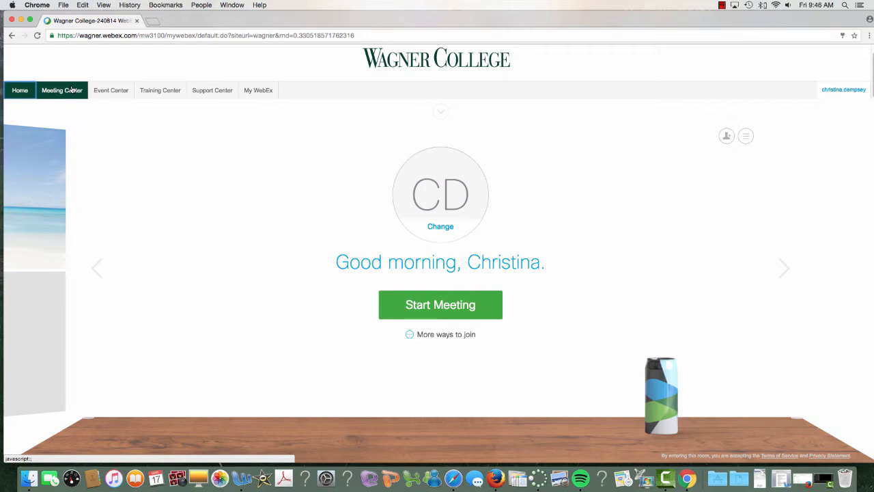
left_click(174, 91)
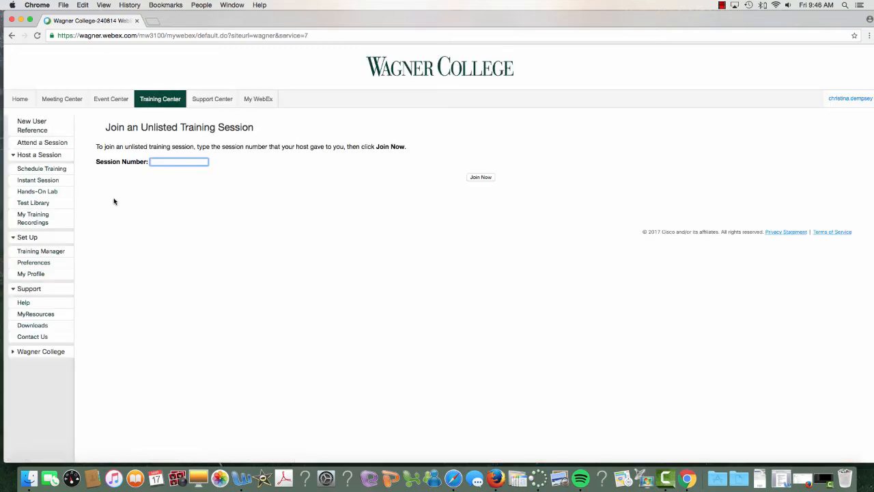
Open the Schedule Training form and enter the topic 'Webex Training'.
left_click(42, 171)
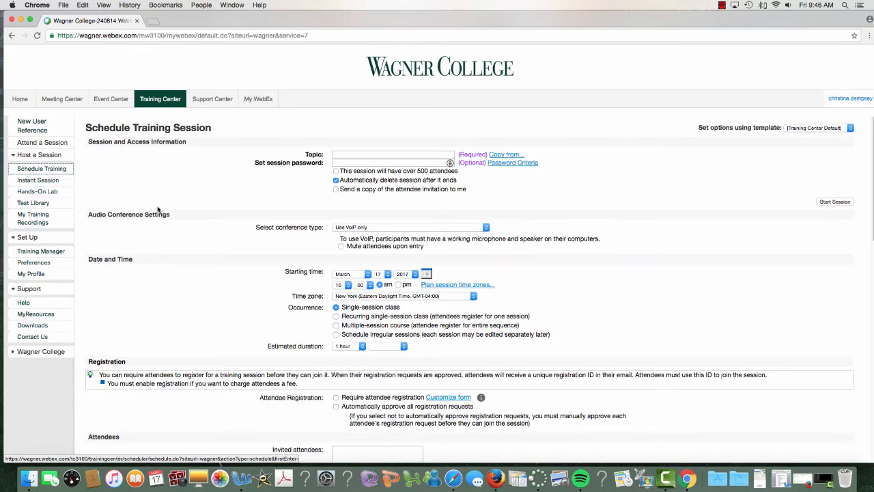
left_click(366, 155)
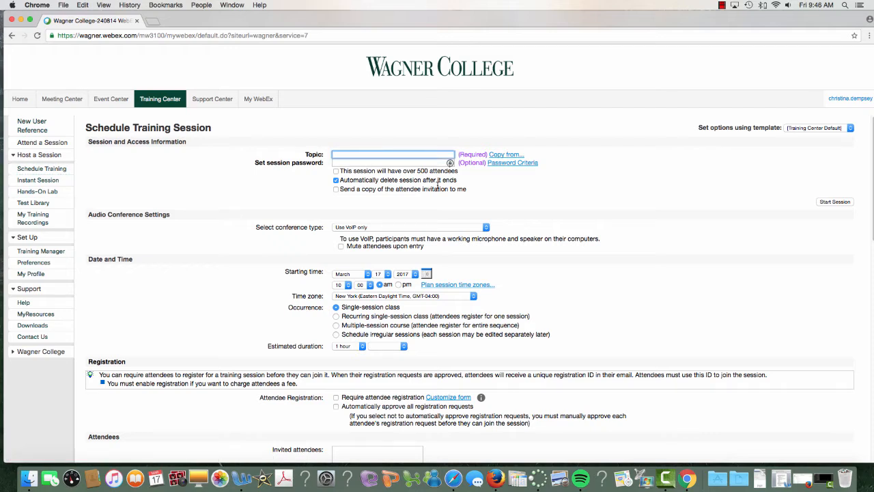
type("Webex Training")
scroll(402, 234, "down", 4)
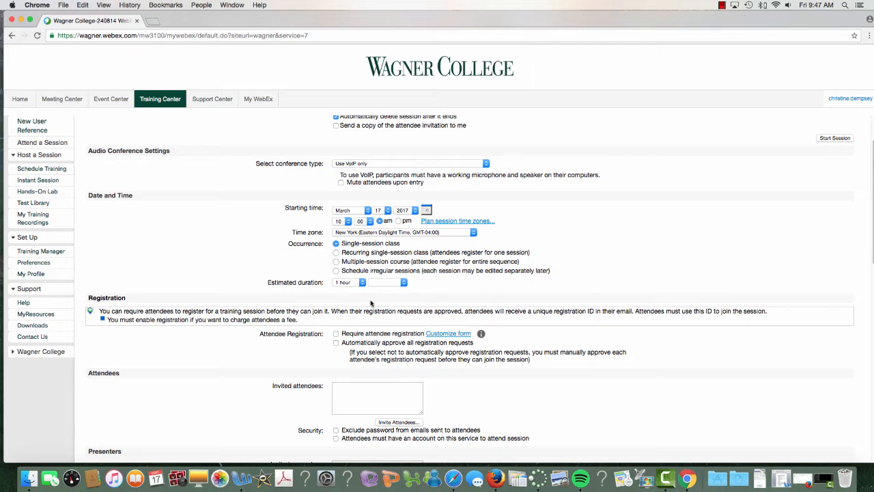
scroll(371, 303, "down", 5)
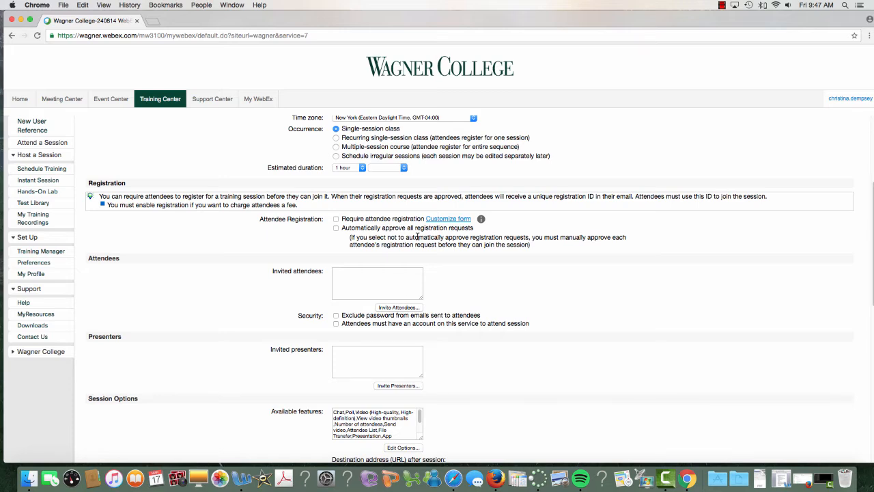
scroll(418, 236, "down", 1)
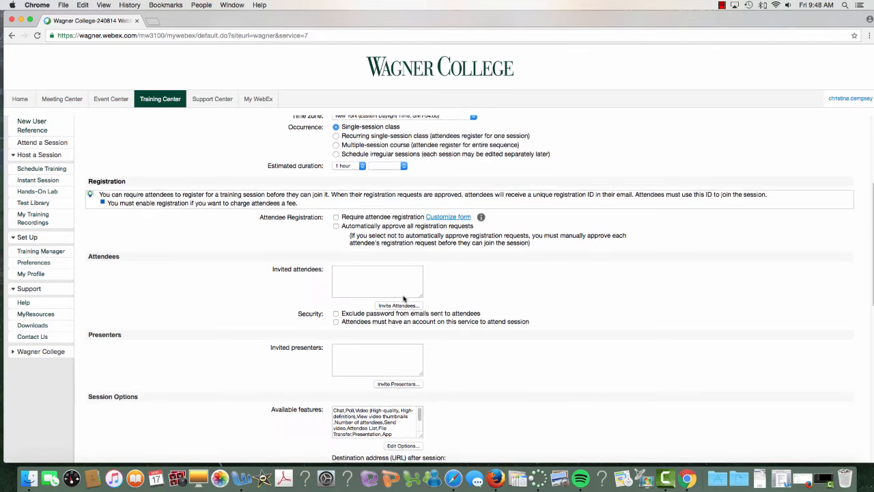
left_click(377, 267)
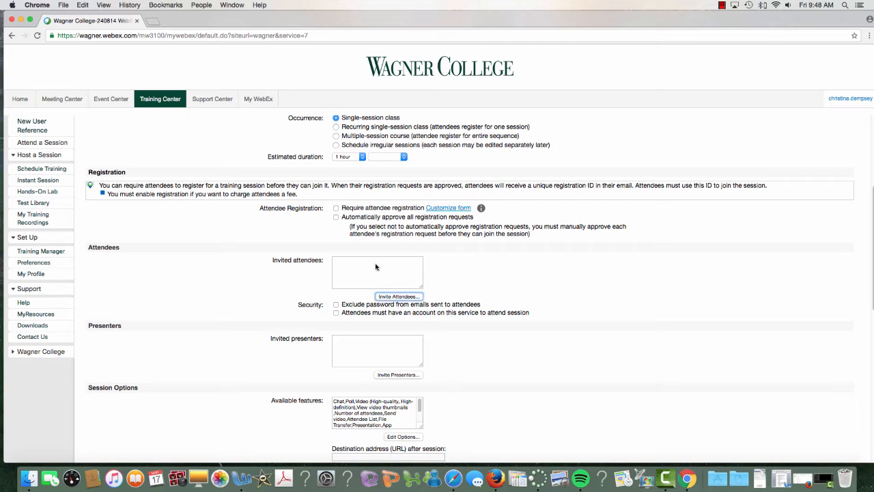
Invite a new attendee by entering their full name and e-mail address.
left_click(409, 298)
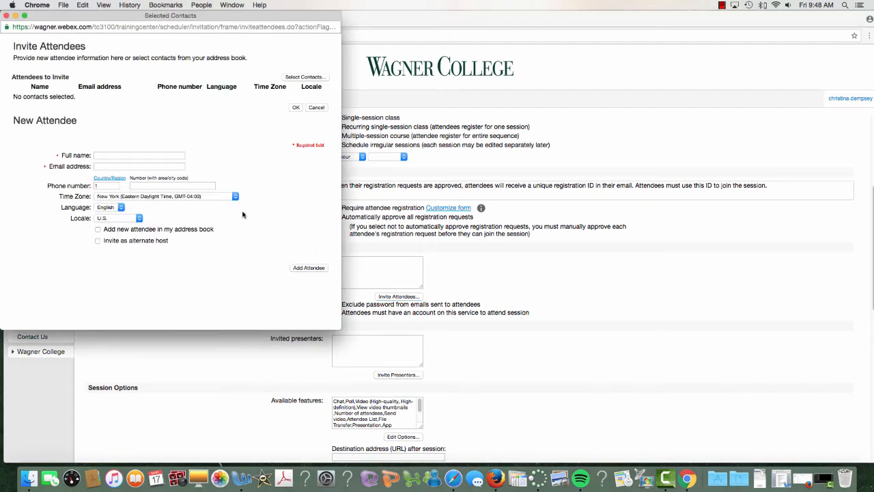
left_click(294, 78)
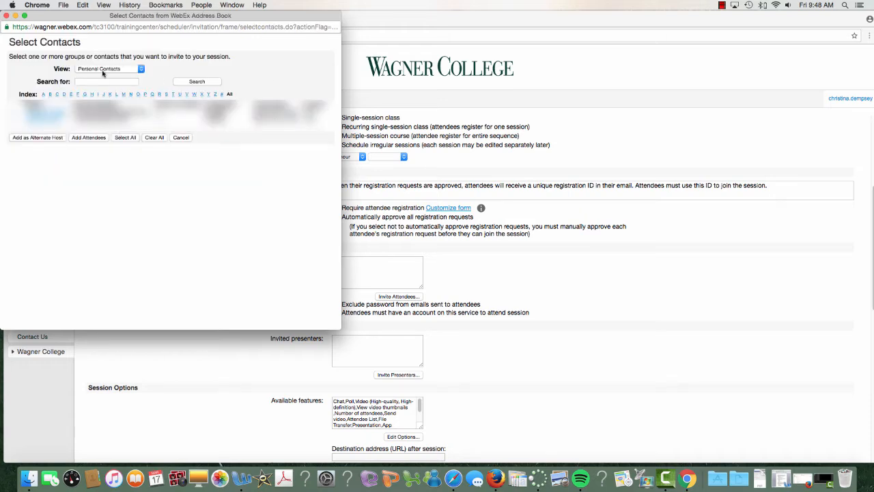
left_click(181, 137)
left_click(147, 156)
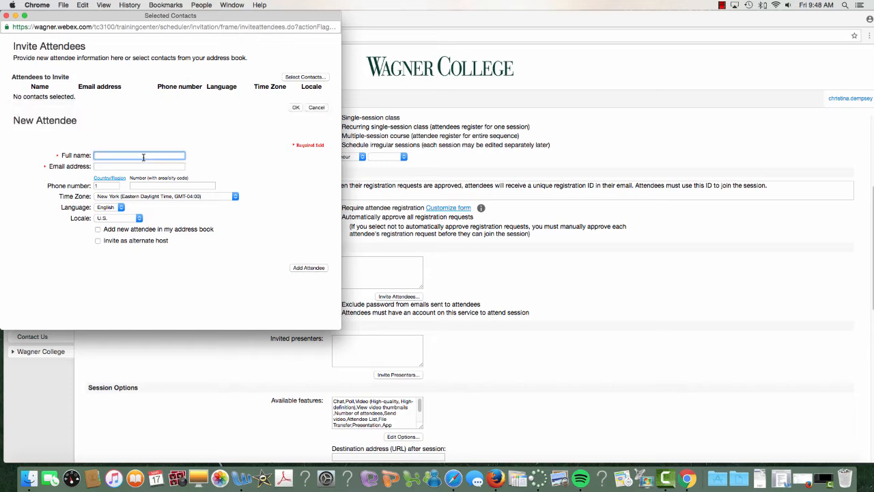
left_click(139, 166)
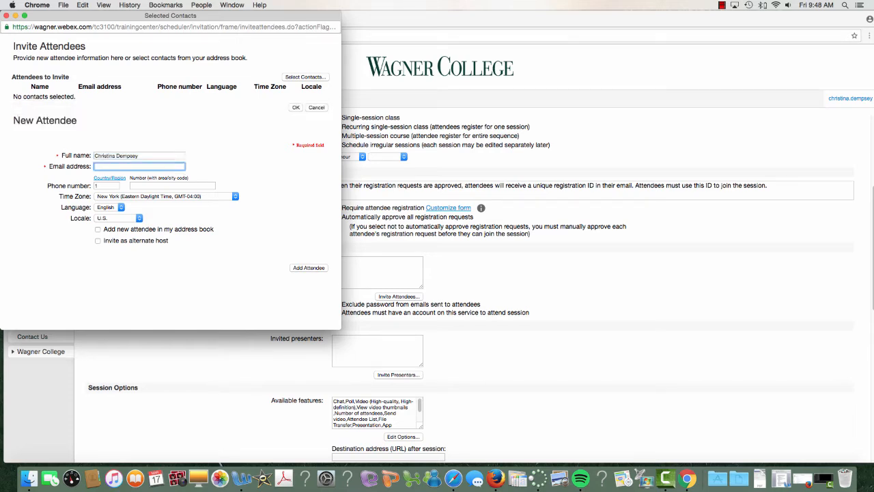
left_click(300, 268)
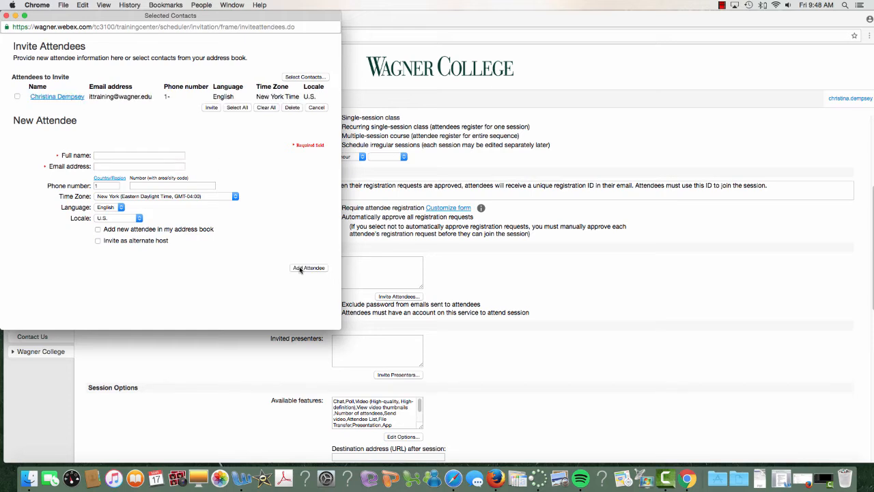
left_click(17, 97)
left_click(211, 108)
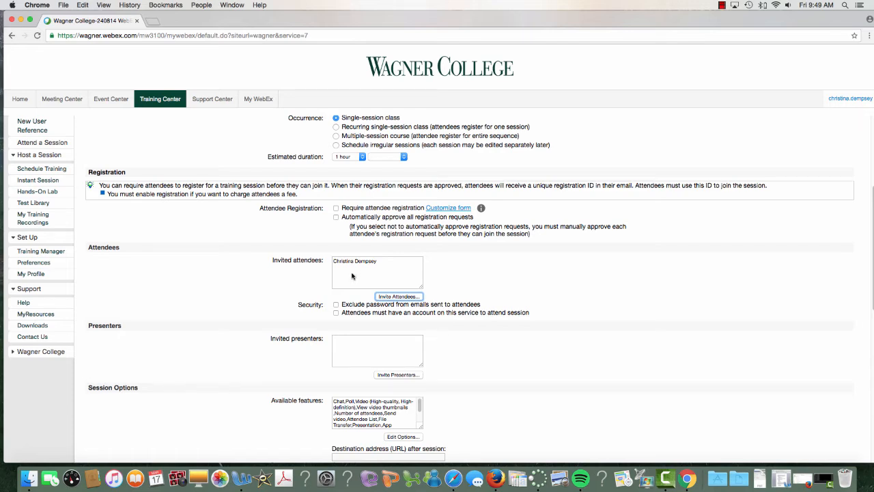
Scroll to the bottom of the Schedule Training form and schedule the session.
scroll(382, 274, "down", 3)
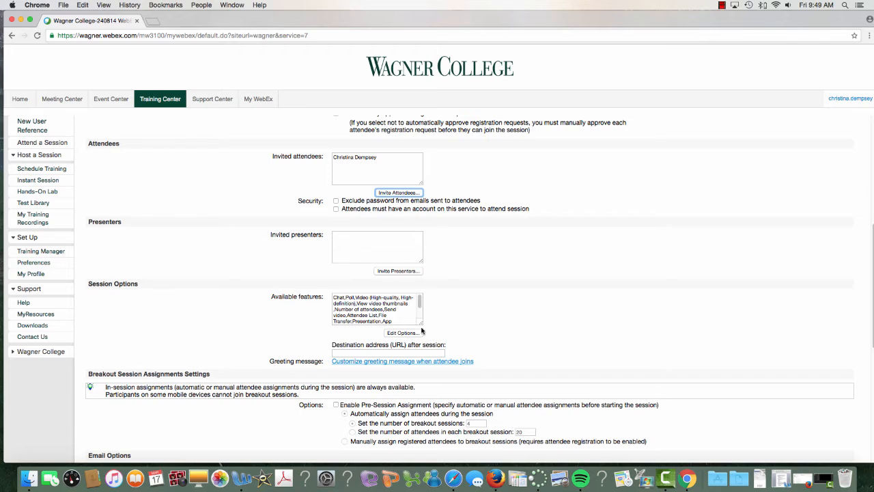
scroll(421, 330, "down", 1)
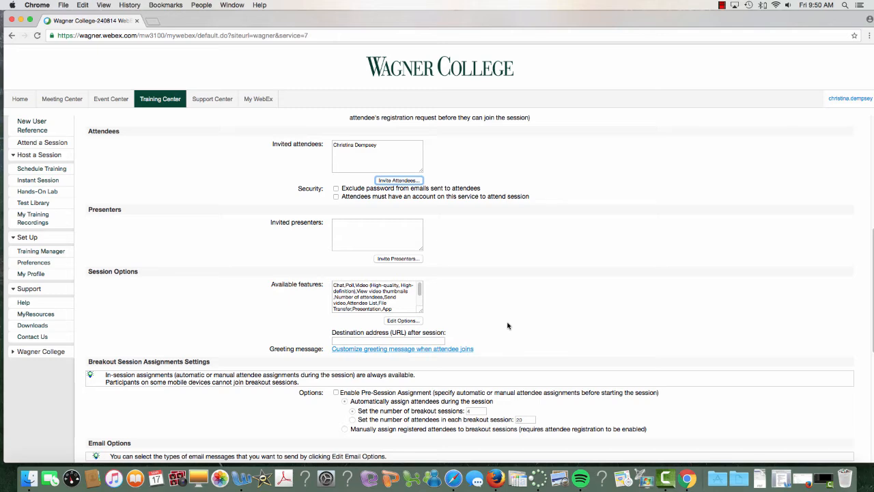
scroll(508, 326, "down", 3)
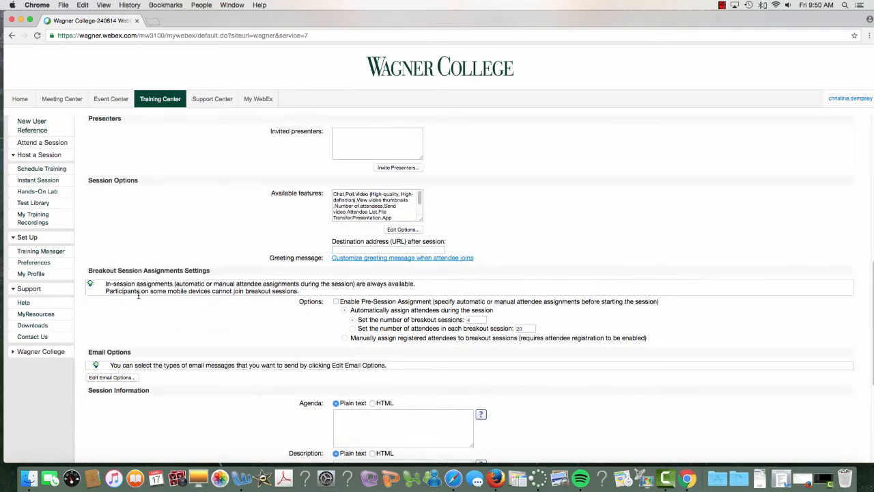
scroll(138, 297, "down", 3)
scroll(138, 297, "down", 4)
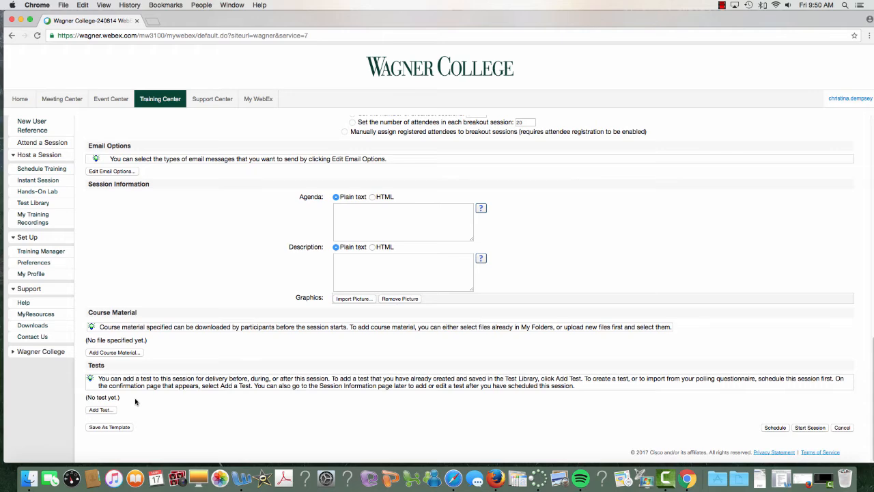
scroll(185, 355, "up", 5)
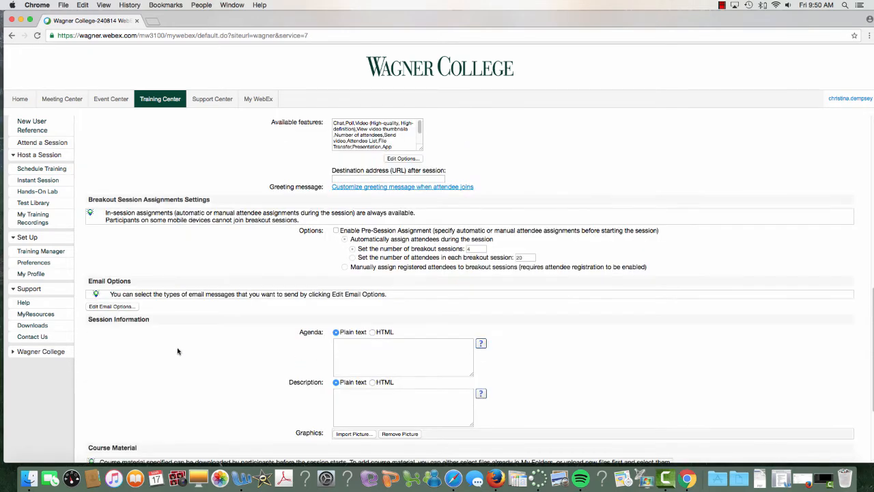
scroll(184, 367, "down", 5)
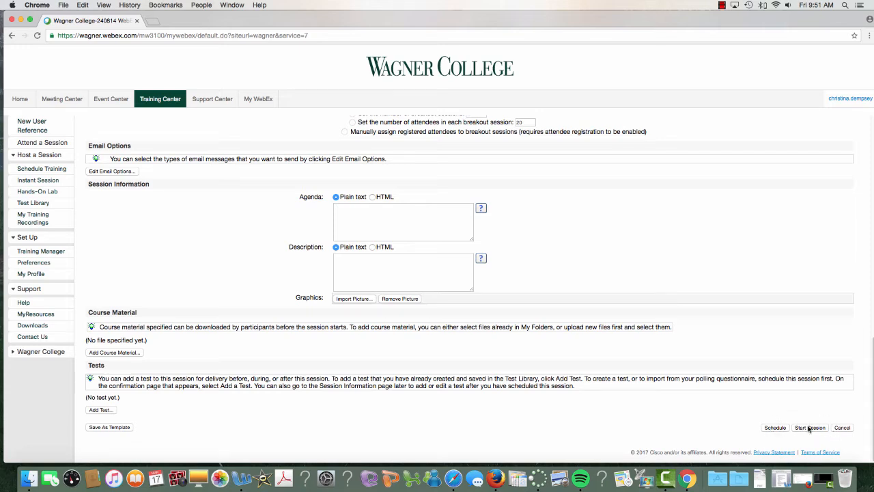
left_click(783, 430)
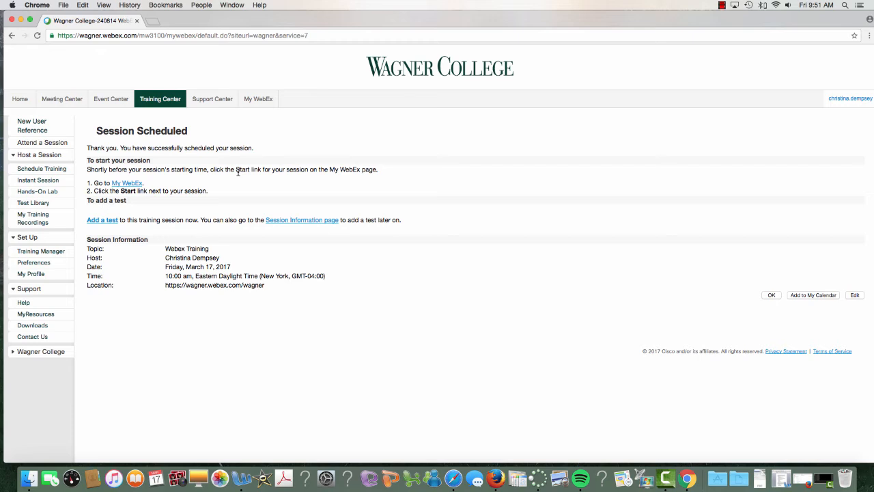
Go to the Meeting Center home page after the session is confirmed.
left_click(62, 100)
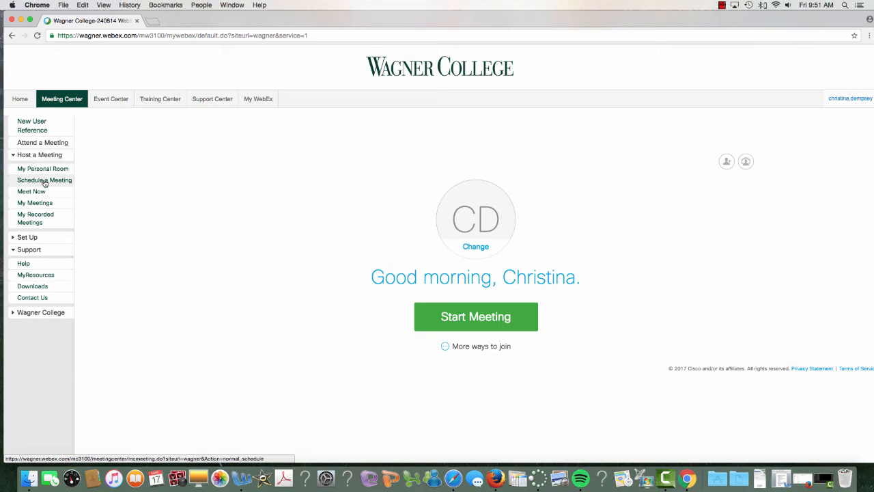
Start a new meeting titled 'Webex Training' with a 10:00 am start time.
left_click(44, 181)
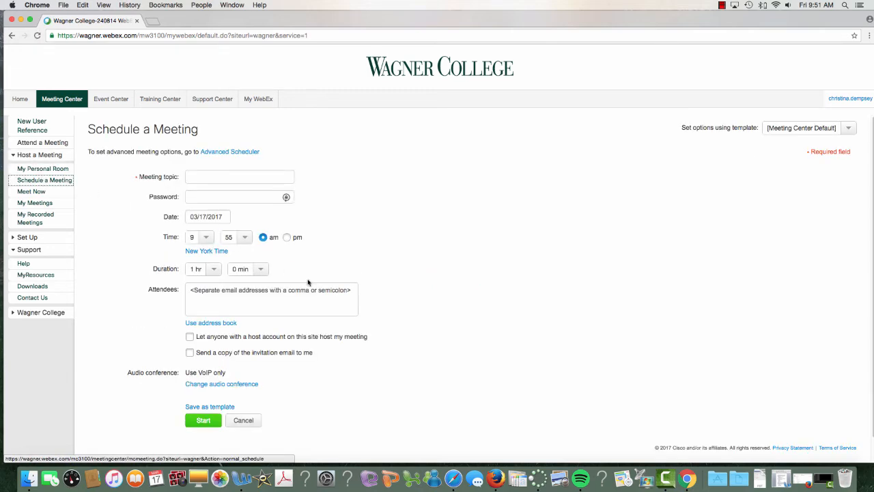
left_click(255, 178)
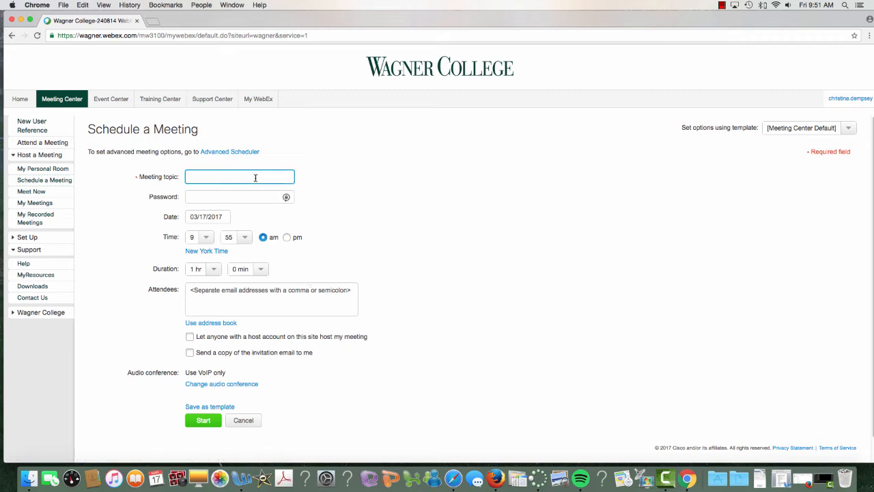
type("Webex Training")
left_click(206, 242)
scroll(196, 295, "down", 3)
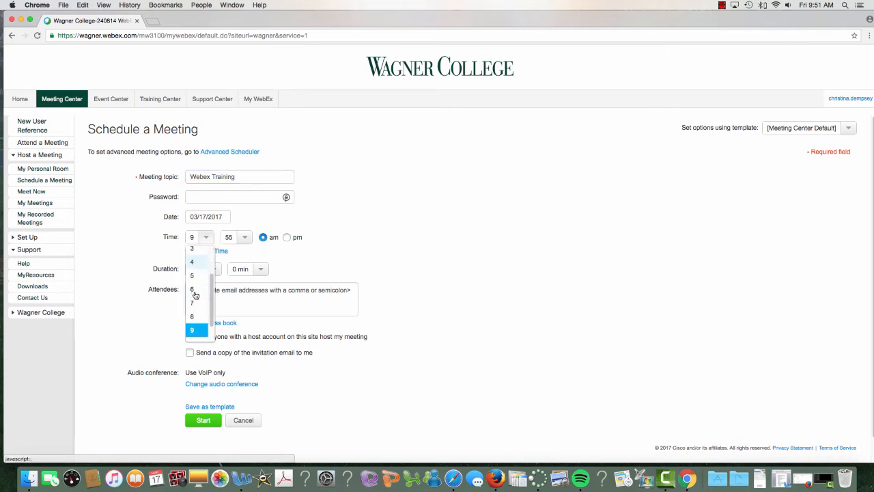
left_click(194, 321)
left_click(247, 238)
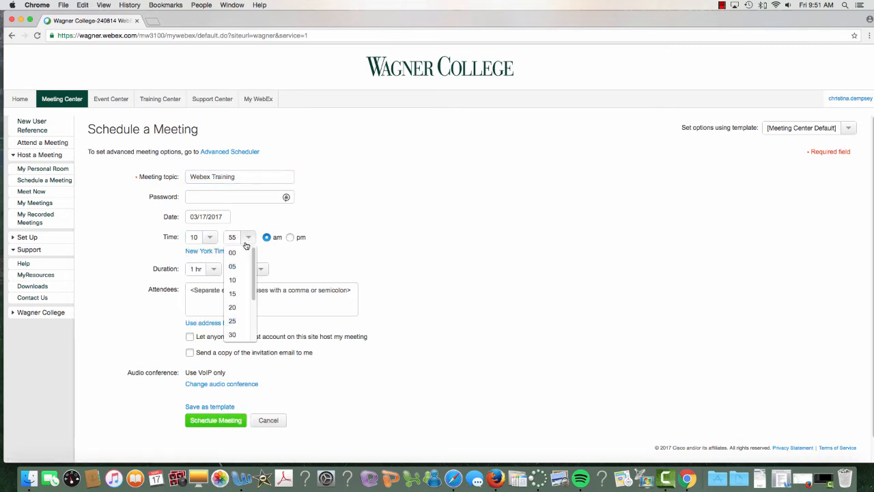
left_click(232, 253)
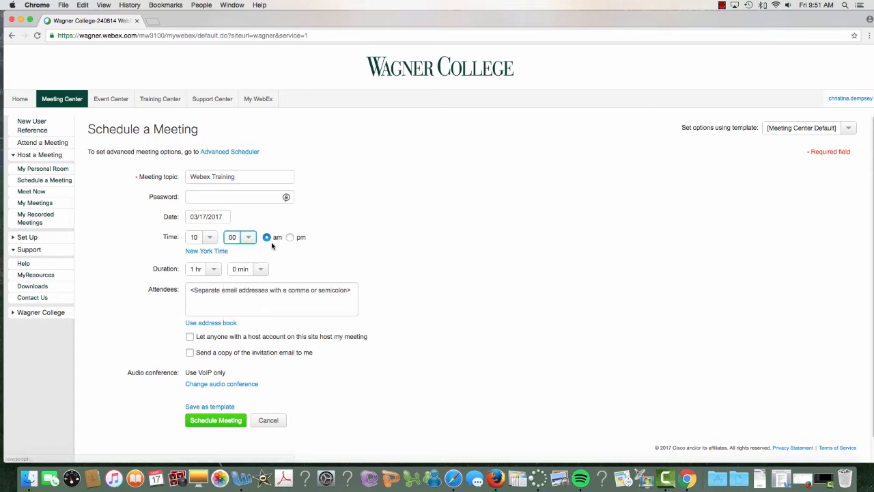
Add the attendee's e-mail address and schedule the meeting.
left_click(233, 301)
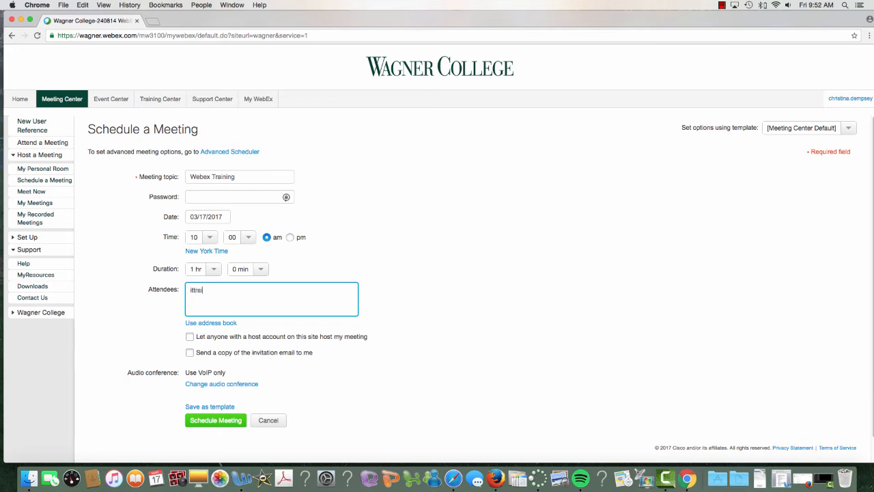
left_click(213, 422)
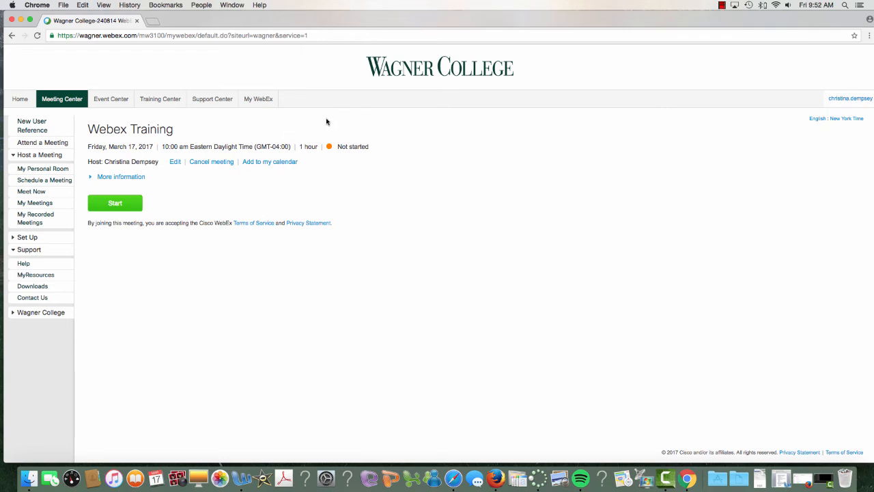
Go to the My WebEx home page after reviewing the meeting summary.
left_click(261, 98)
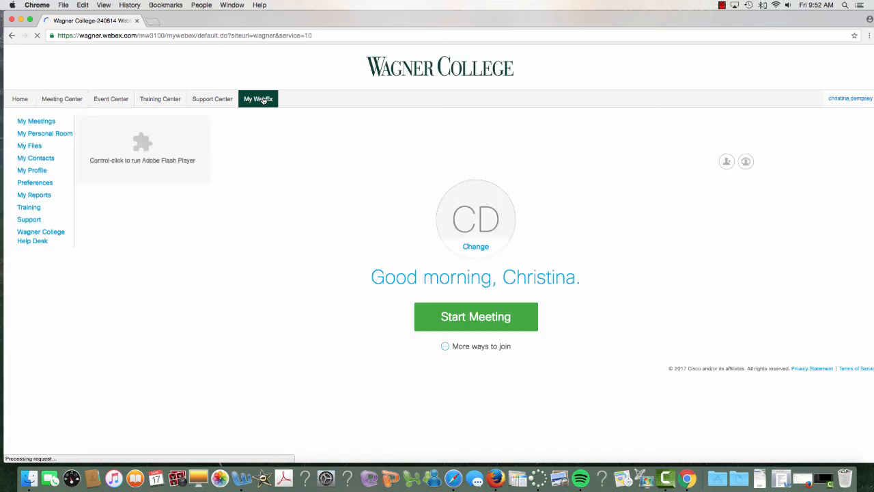
List the meetings you host on March 17, 2017 and start the Webex Training meeting.
left_click(26, 122)
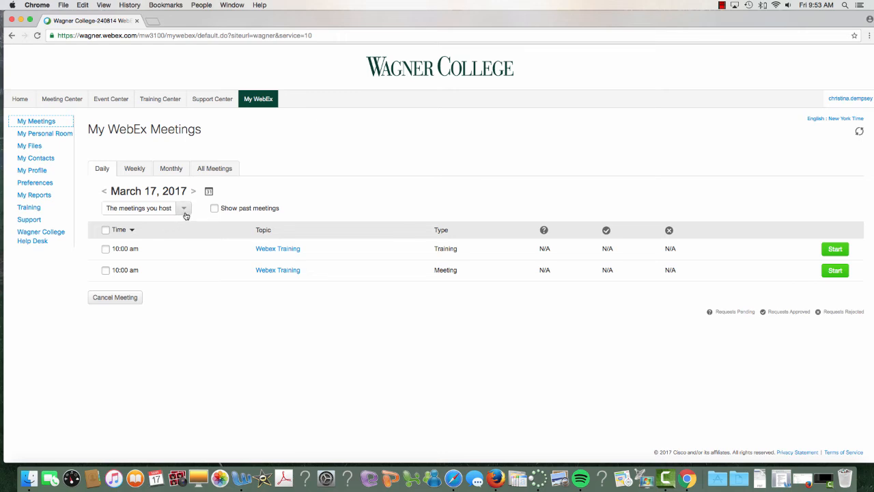
left_click(143, 213)
left_click(184, 209)
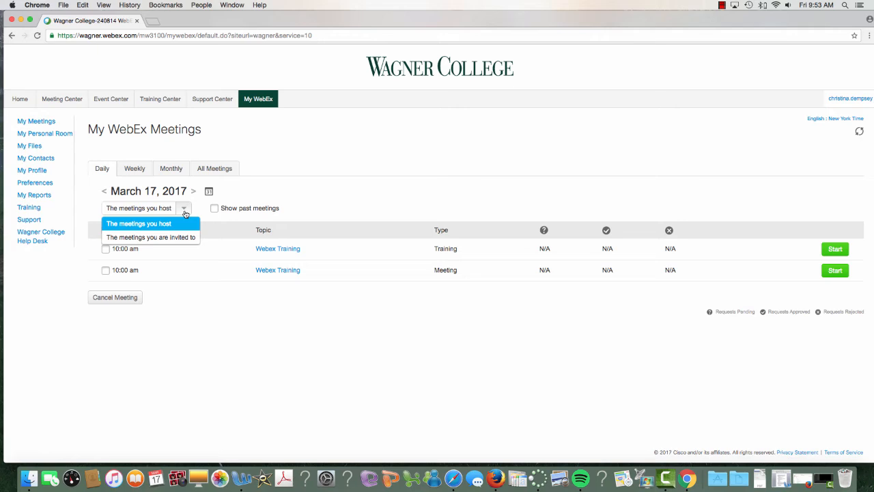
mouse_move(133, 226)
left_mouse_down()
mouse_move(155, 227)
mouse_move(139, 237)
left_mouse_up()
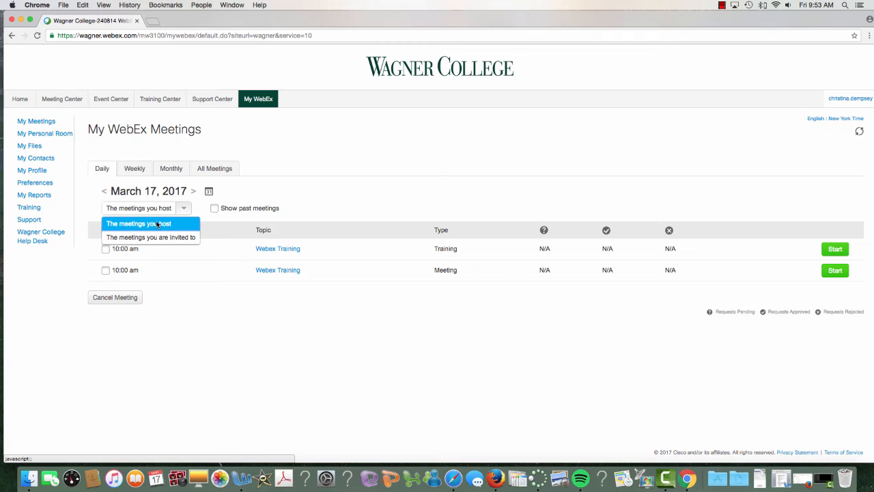
left_click(157, 225)
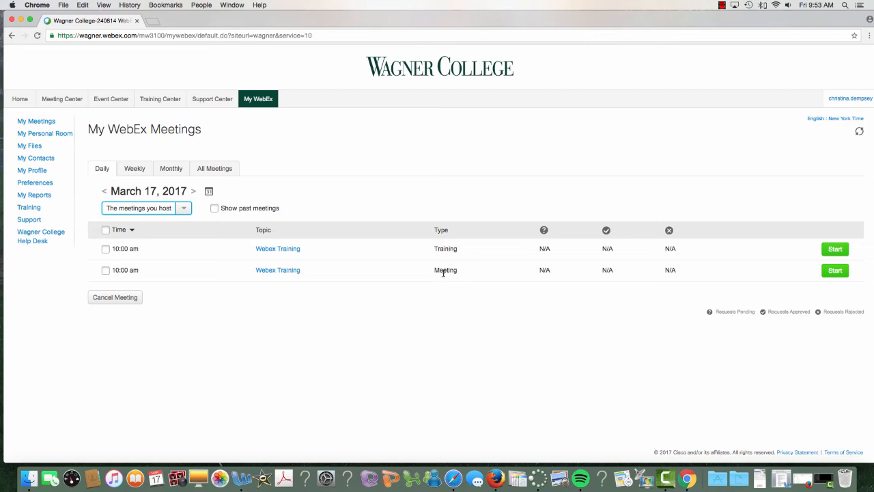
left_click(834, 270)
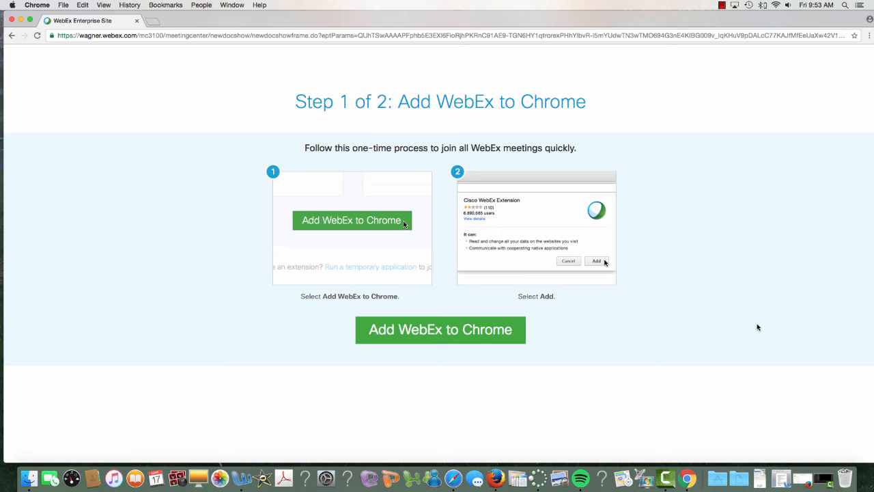
Add the Cisco WebEx Extension to Chrome so the meeting launches.
left_click(497, 337)
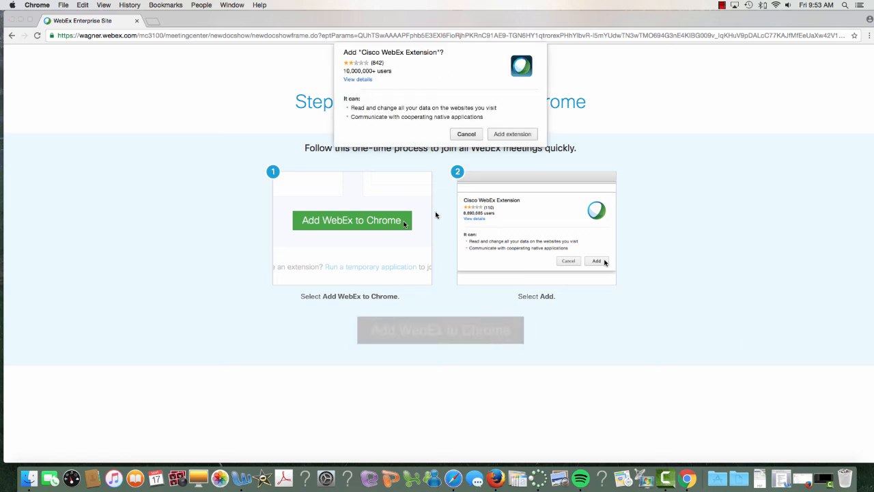
left_click(513, 134)
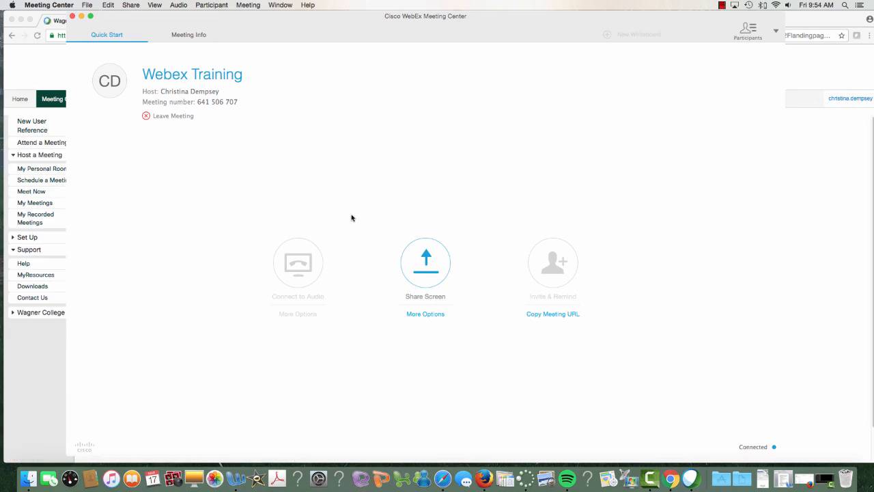
Review the meeting info and participants list, then choose File > End Meeting.
left_click(186, 37)
left_click(107, 35)
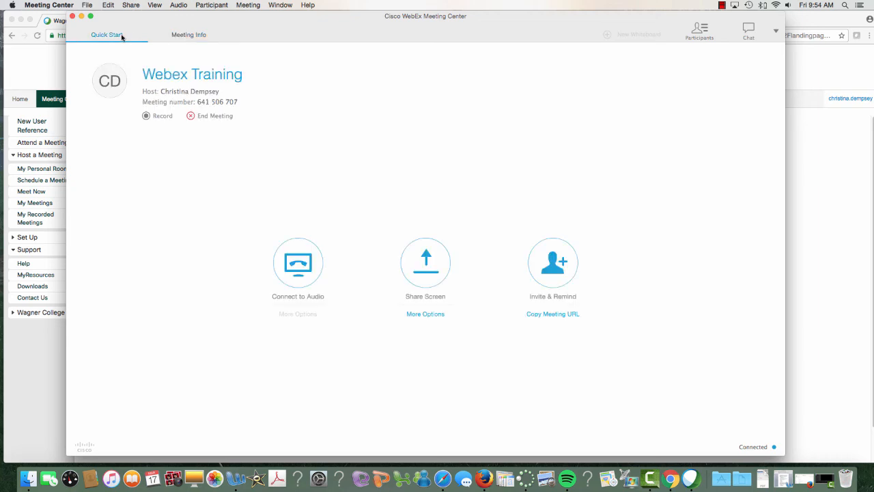
left_click(698, 31)
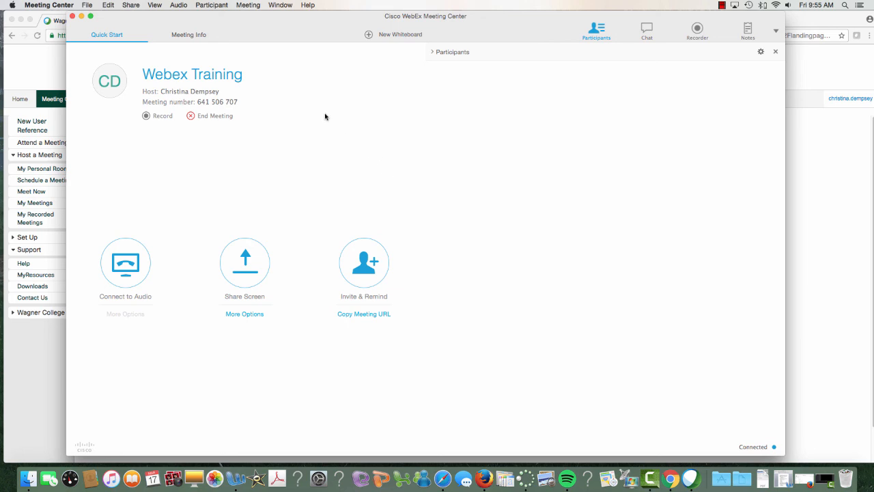
left_click(87, 5)
left_click(120, 101)
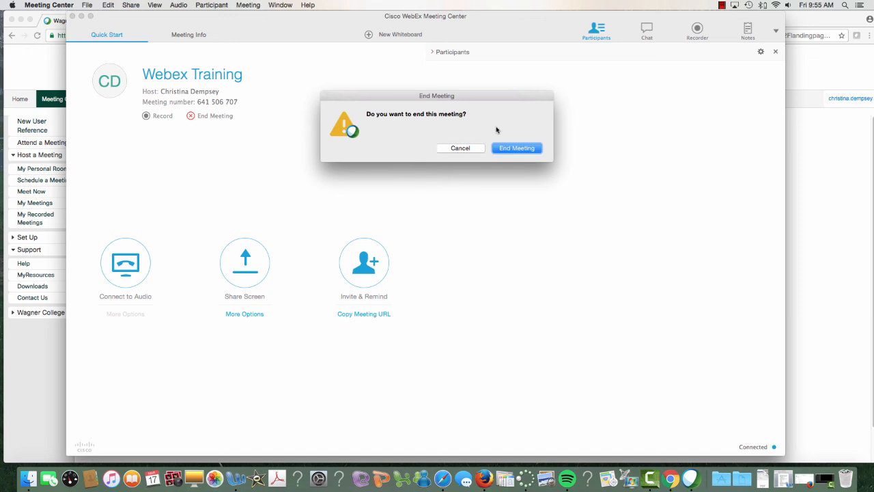
Confirm End Meeting in the dialog to close the Webex Training meeting.
left_click(511, 148)
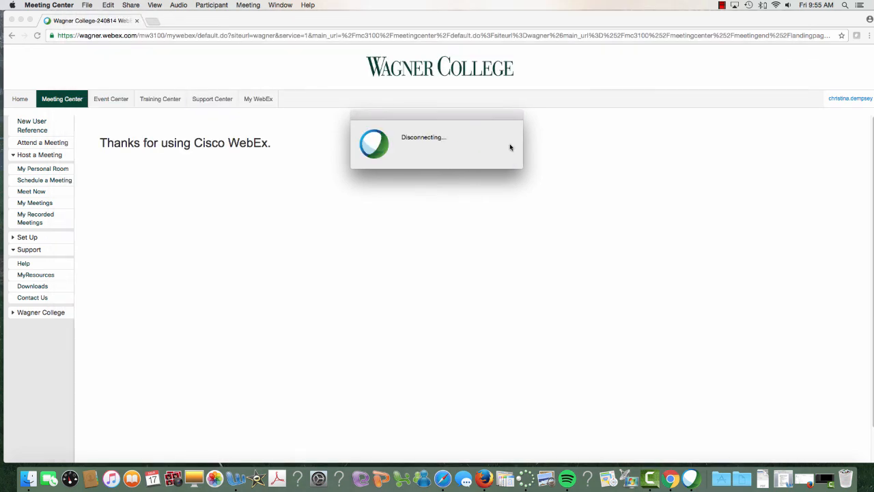